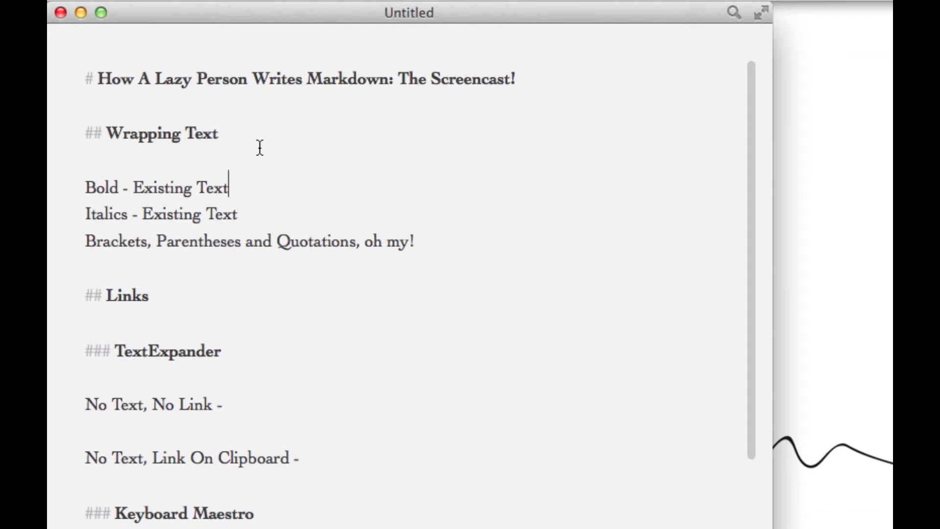
# Bold Existing Text on the Bold line and add bold New Text after it.
pyautogui.doubleClick(152, 187)
pyautogui.moveTo(153, 187); pyautogui.dragTo(207, 190)
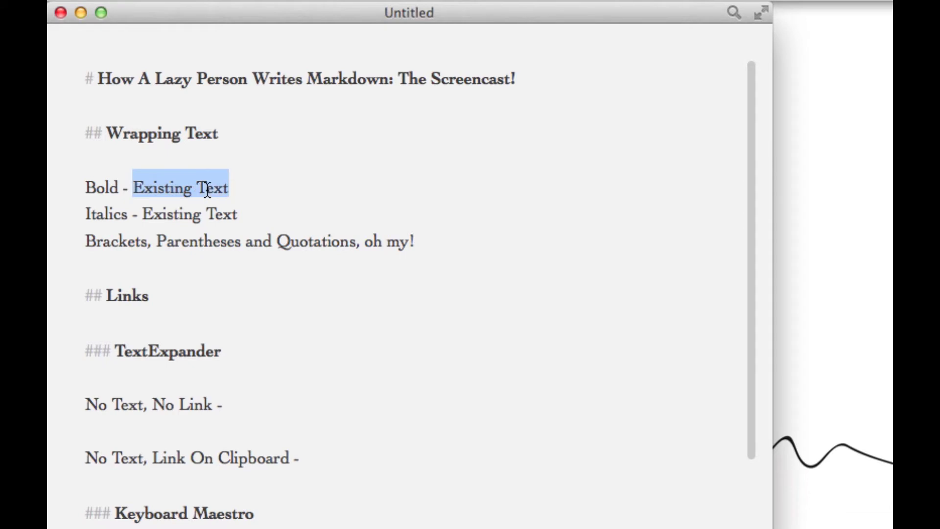
pyautogui.press('super+b')
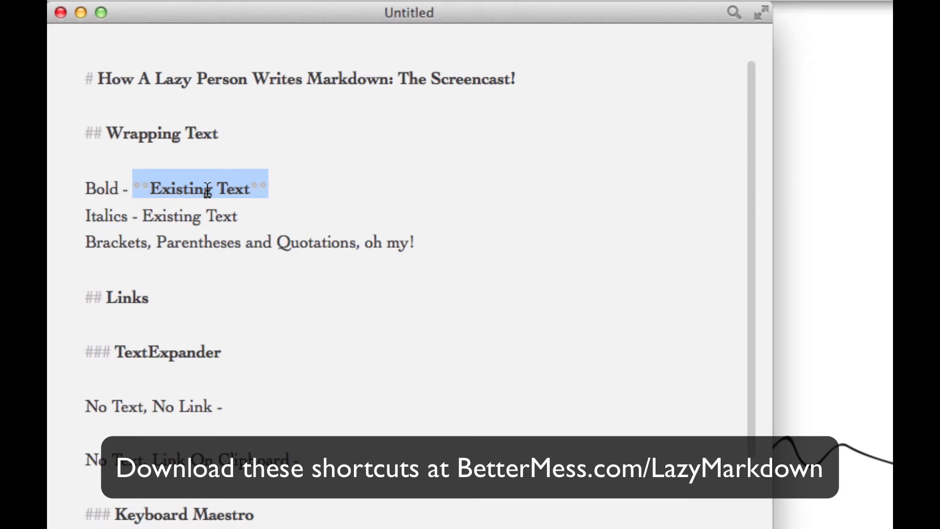
pyautogui.press('super+b')
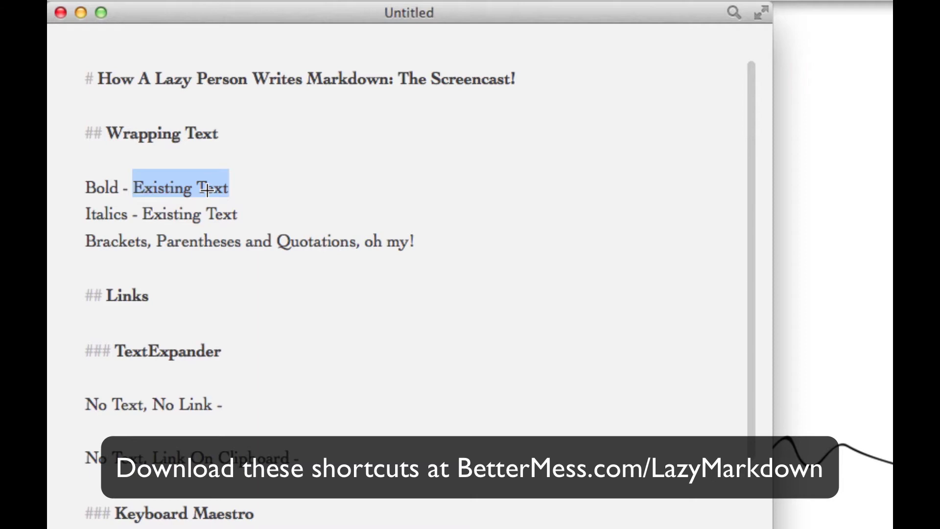
pyautogui.hotkey('ctrl', 'b')
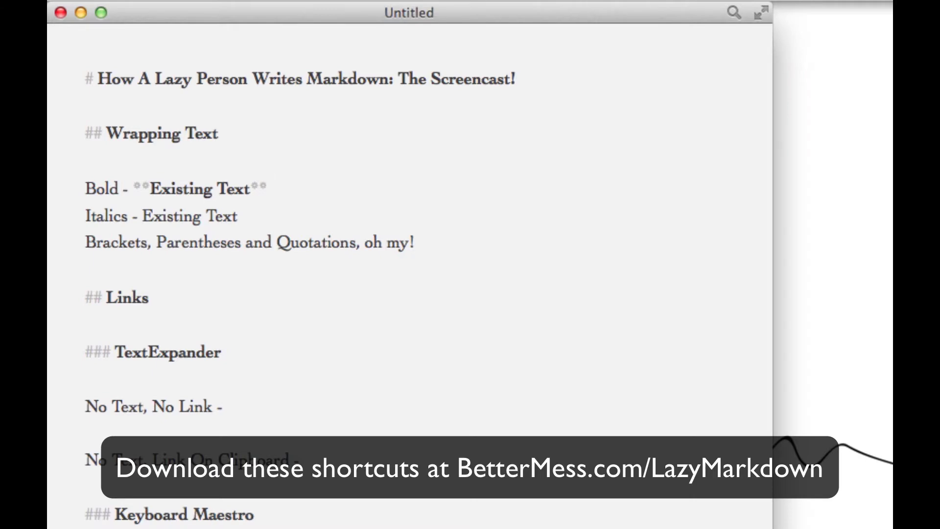
pyautogui.write('m')
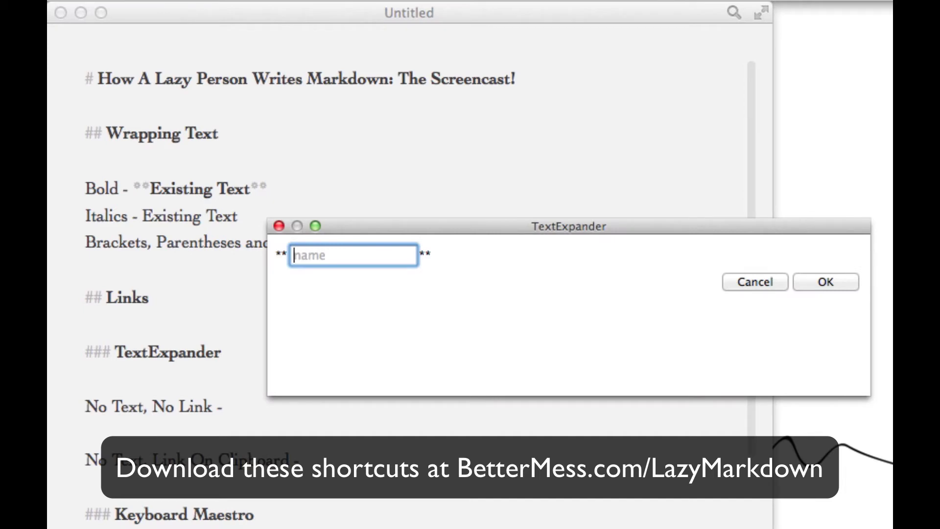
pyautogui.write('New Text')
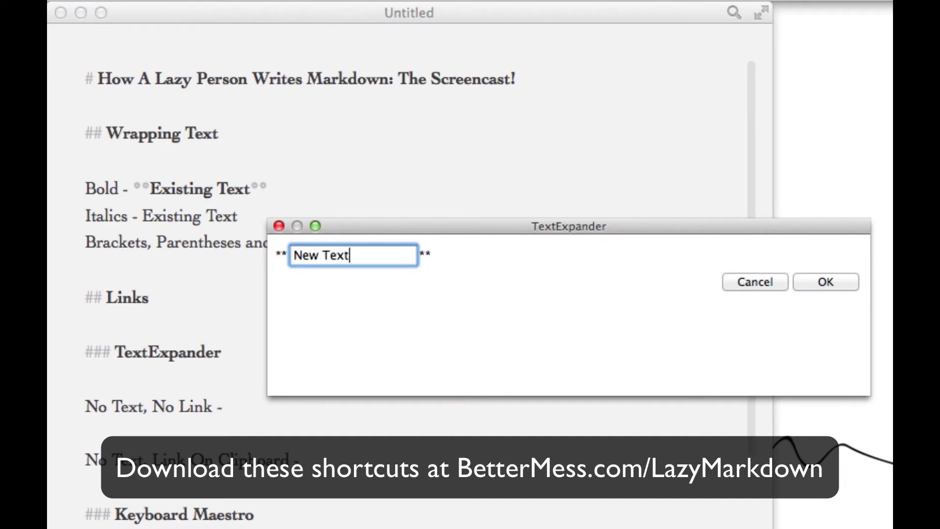
pyautogui.press('Return')
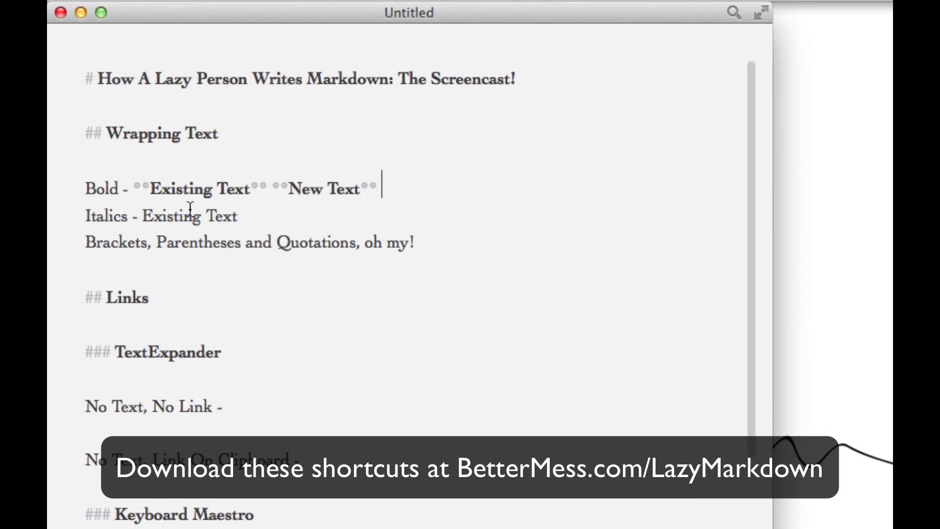
# Italicise Existing Text on the Italics line and add italic New Text after it.
pyautogui.doubleClick(172, 215)
pyautogui.moveTo(172, 216); pyautogui.dragTo(220, 216)
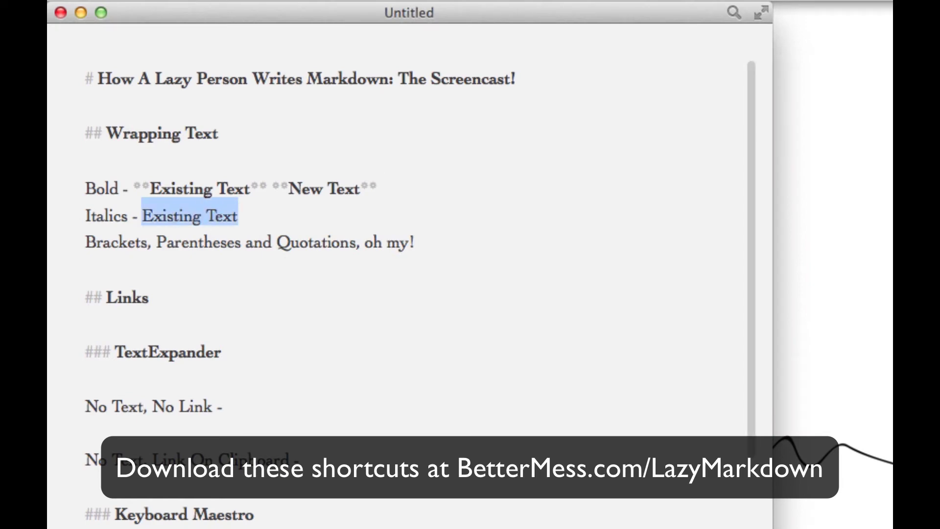
pyautogui.press('super+i')
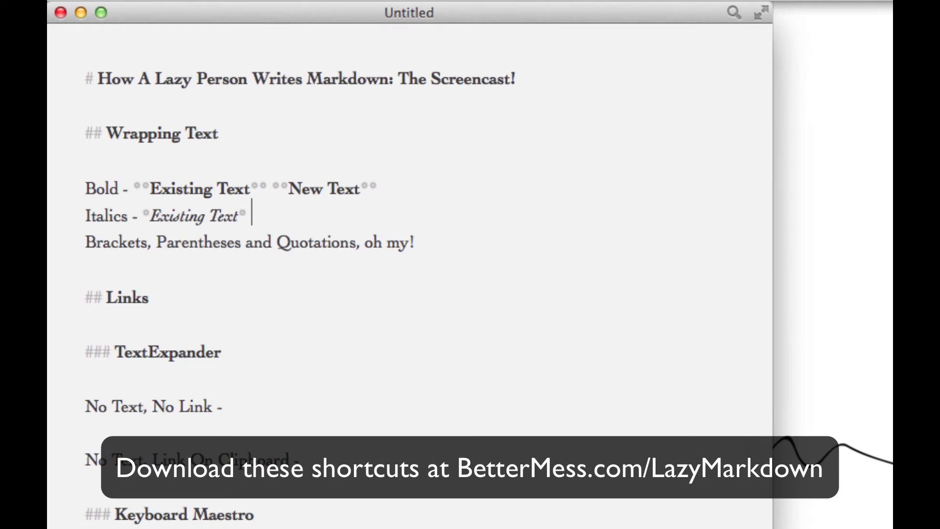
pyautogui.write('mNew Text')
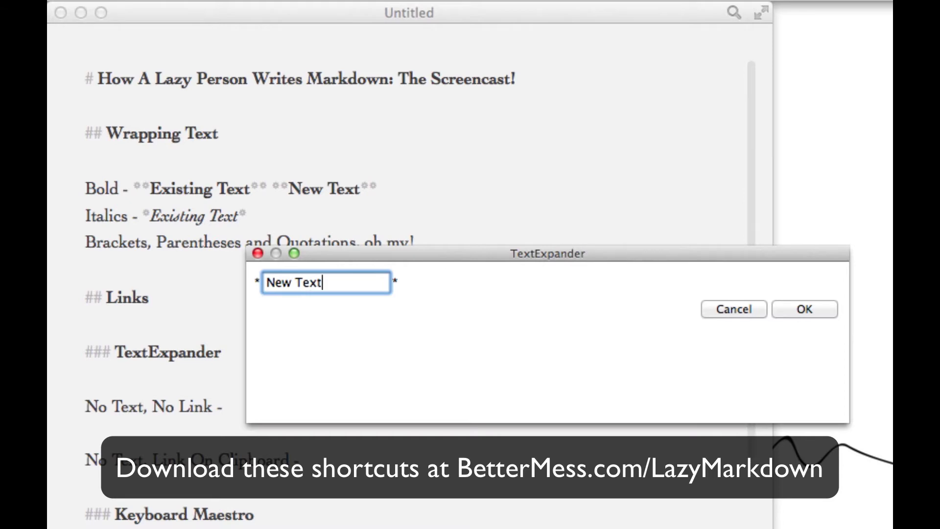
pyautogui.press('Return')
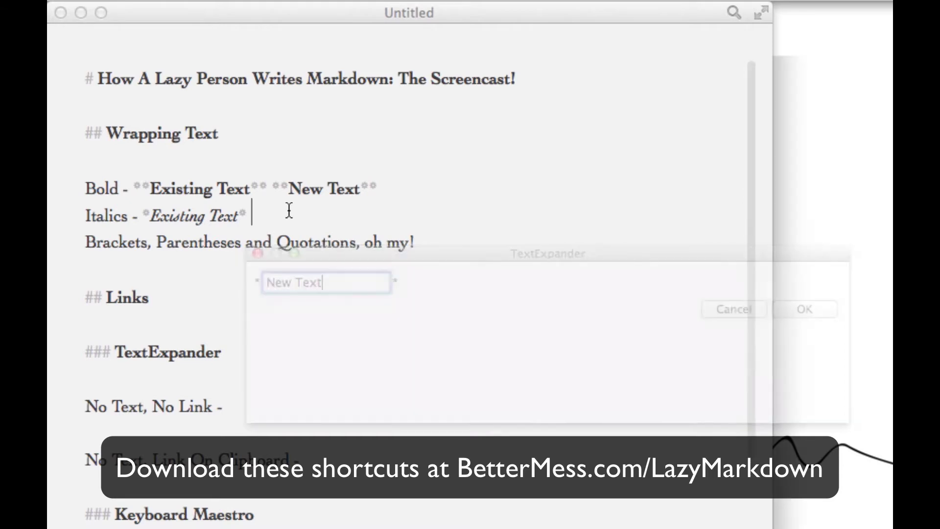
# Wrap Brackets in [ ], Parentheses in ( ) and Quotations in double quotes.
pyautogui.doubleClick(122, 245)
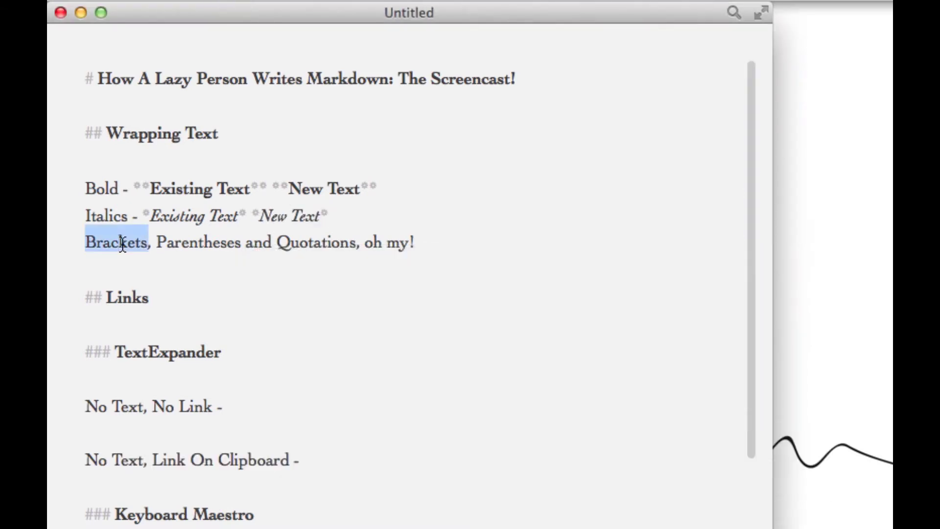
pyautogui.write('[')
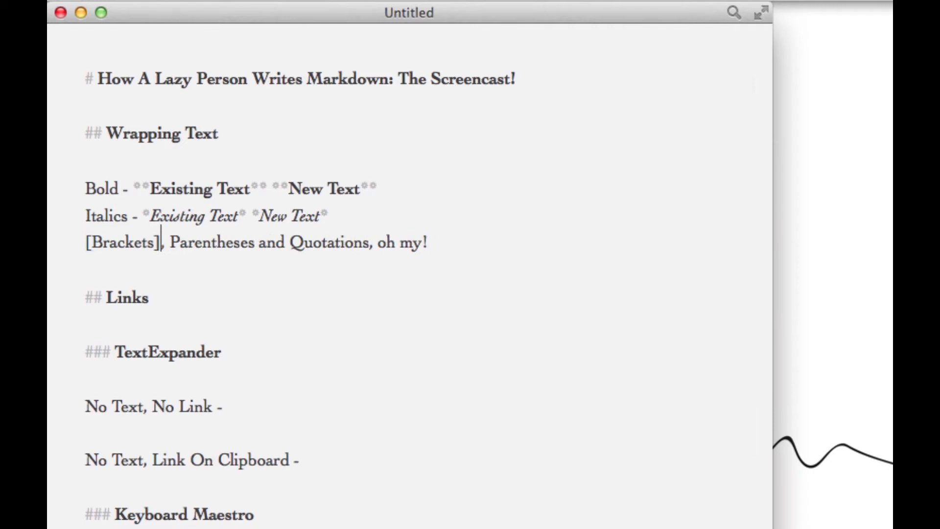
pyautogui.doubleClick(192, 240)
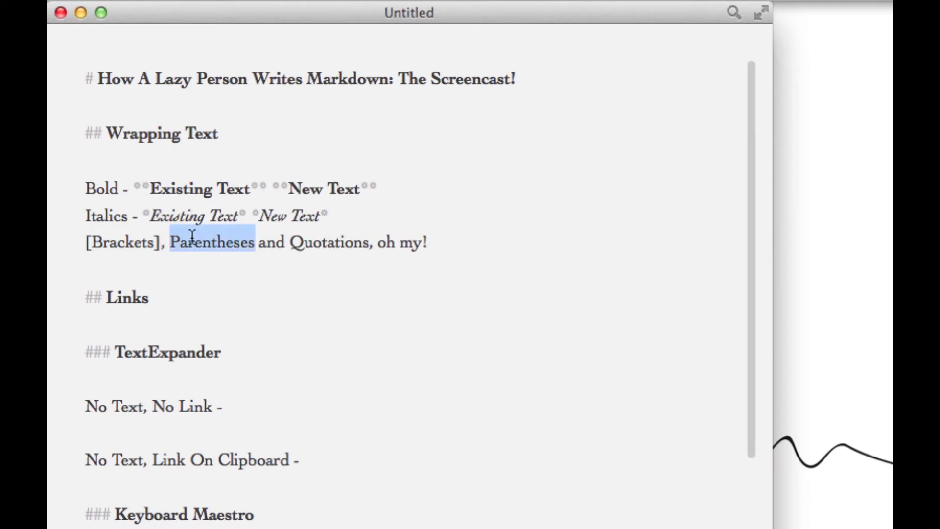
pyautogui.write('(')
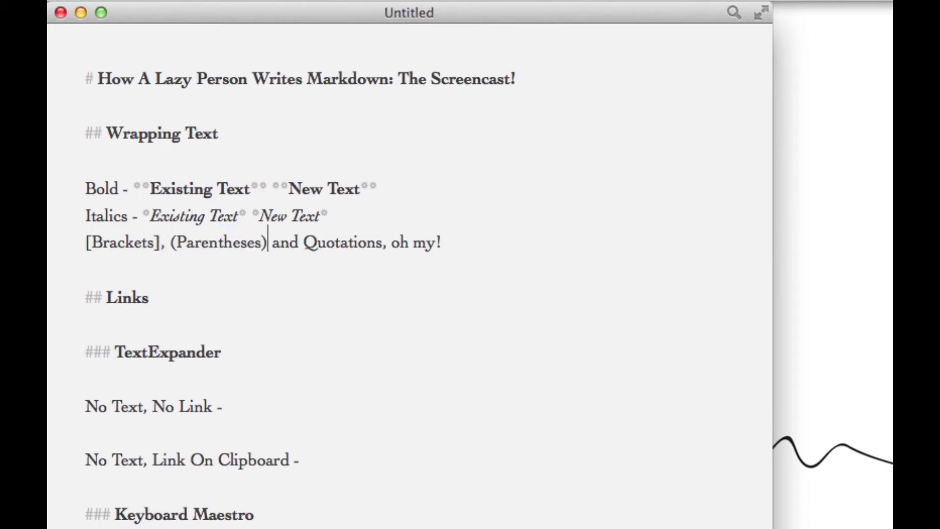
pyautogui.doubleClick(322, 240)
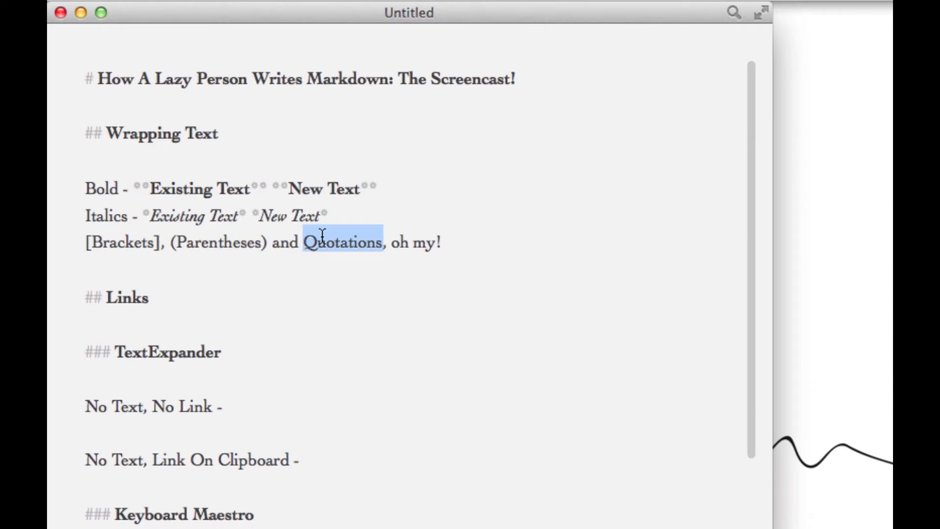
pyautogui.write('"')
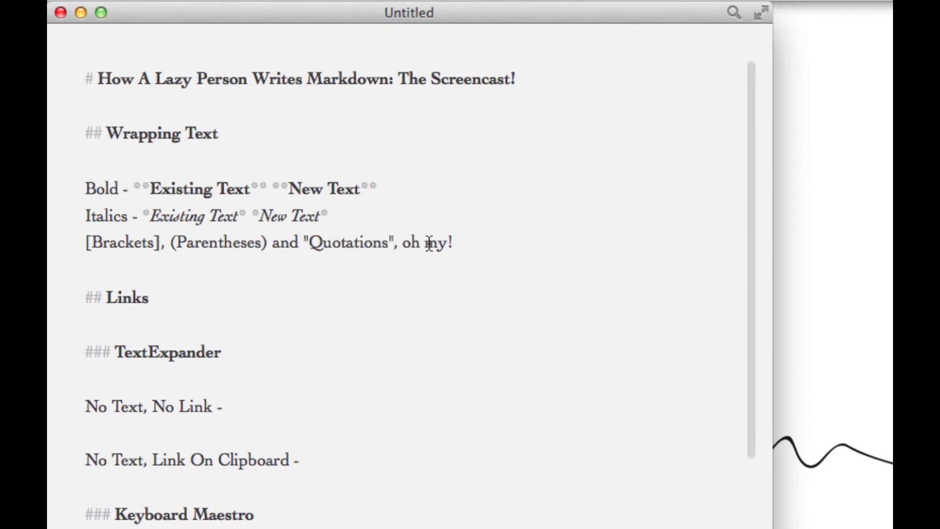
# Append "Quote" in double quotes after 'oh my!' at the end of the line.
pyautogui.click(498, 240)
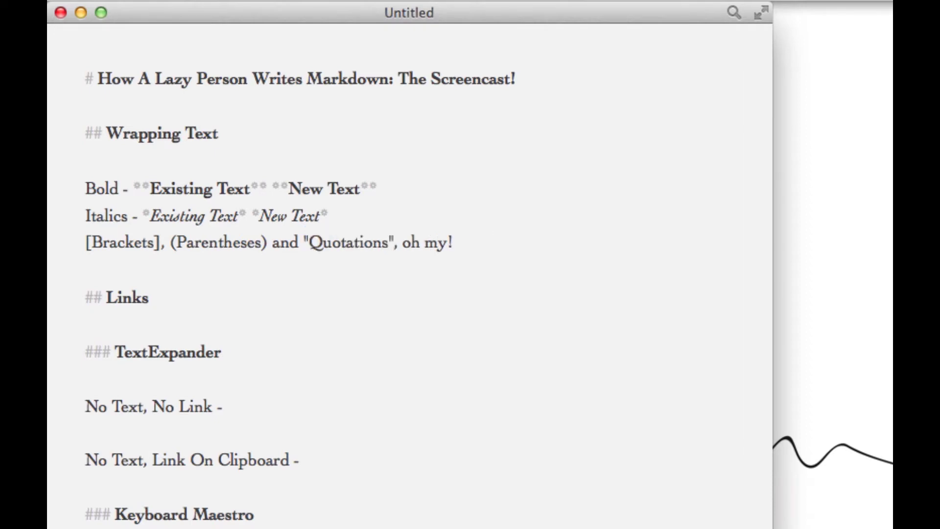
pyautogui.write('"Quote"')
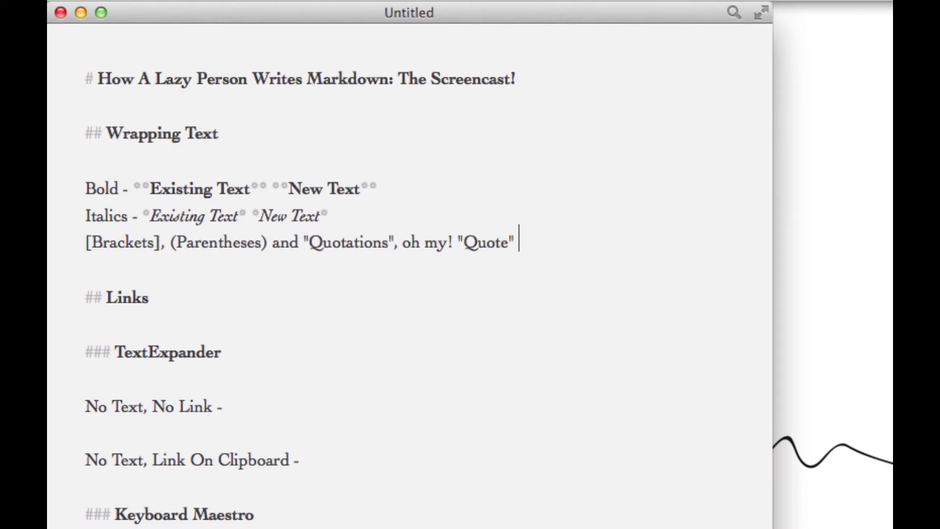
pyautogui.press('BackSpace')
pyautogui.scroll(-5, 171, 313)
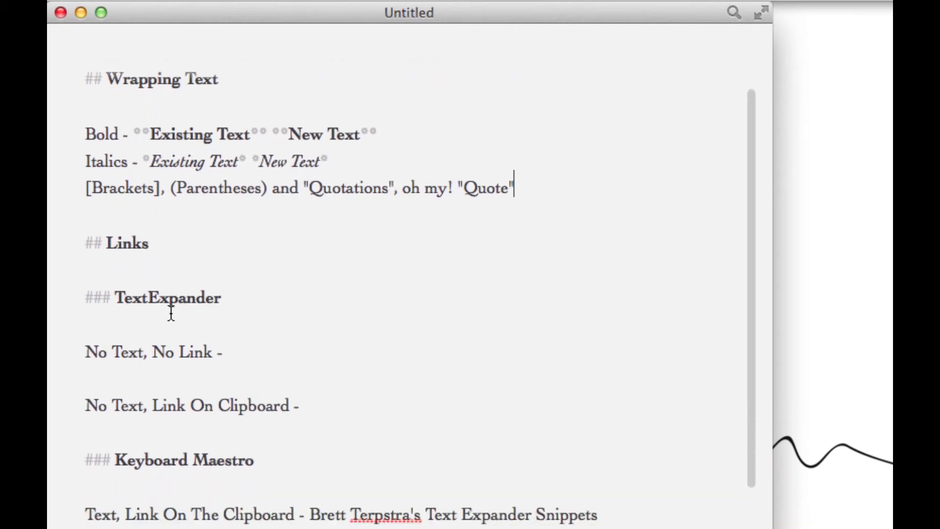
pyautogui.scroll(-3, 170, 313)
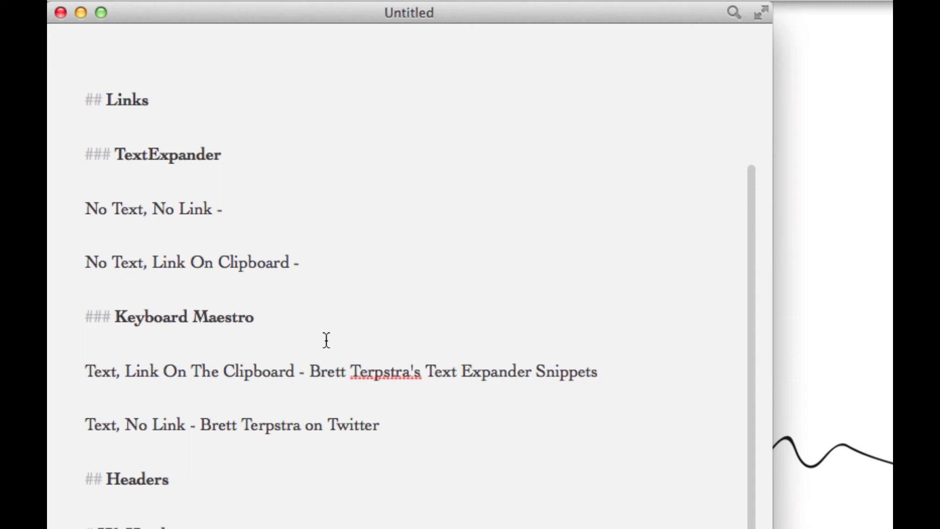
pyautogui.click(275, 207)
# Use the ;link snippet to insert the developer's name linked to his website URL.
pyautogui.write(';link')
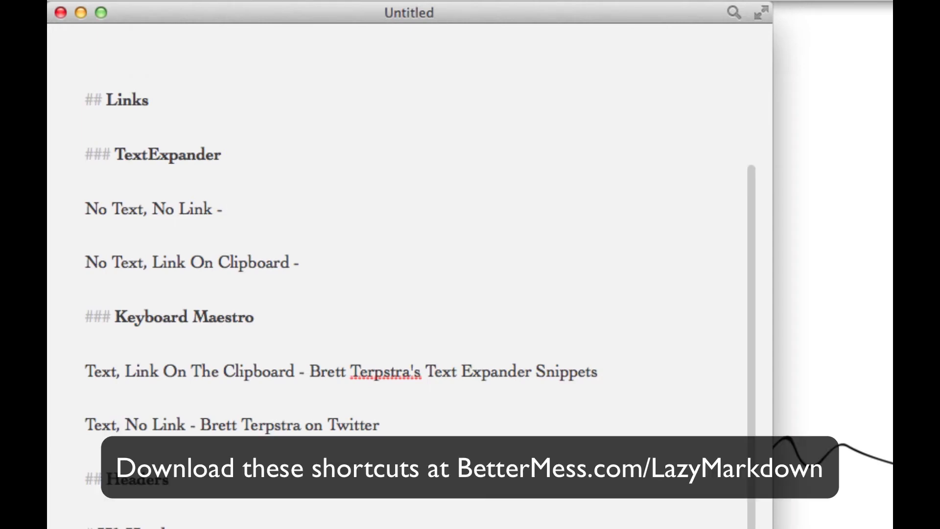
pyautogui.write('Brett Tr')
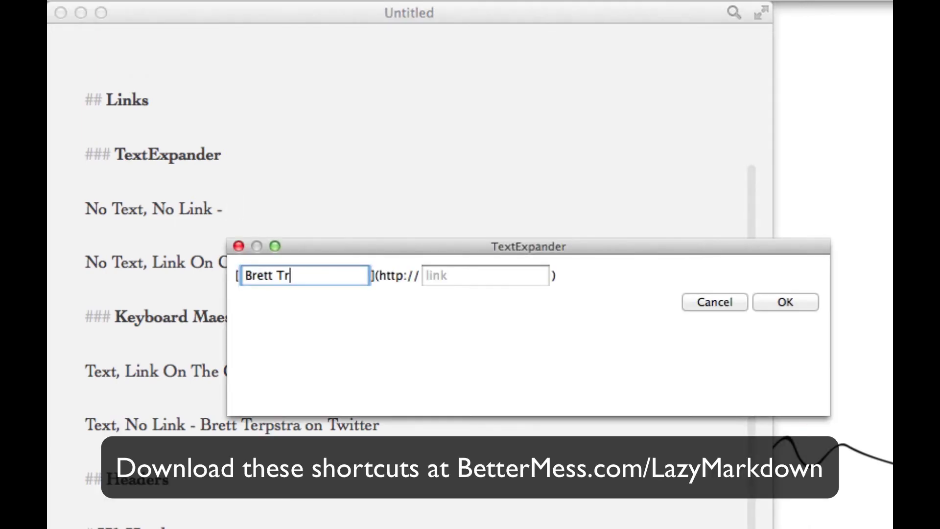
pyautogui.press('BackSpace')
pyautogui.write('erpstra')
pyautogui.press('Tab')
pyautogui.write('b')
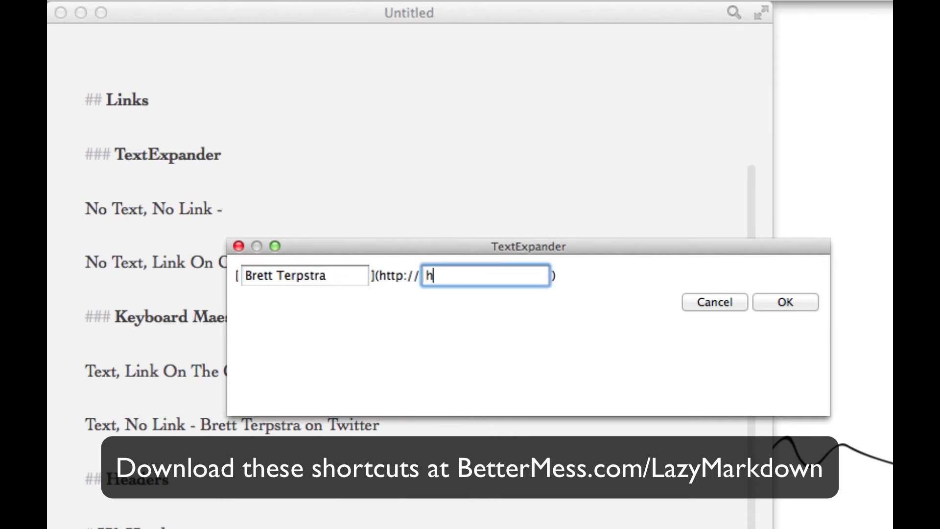
pyautogui.press('BackSpace')
pyautogui.write('brettterpstra.com')
pyautogui.press('Return')
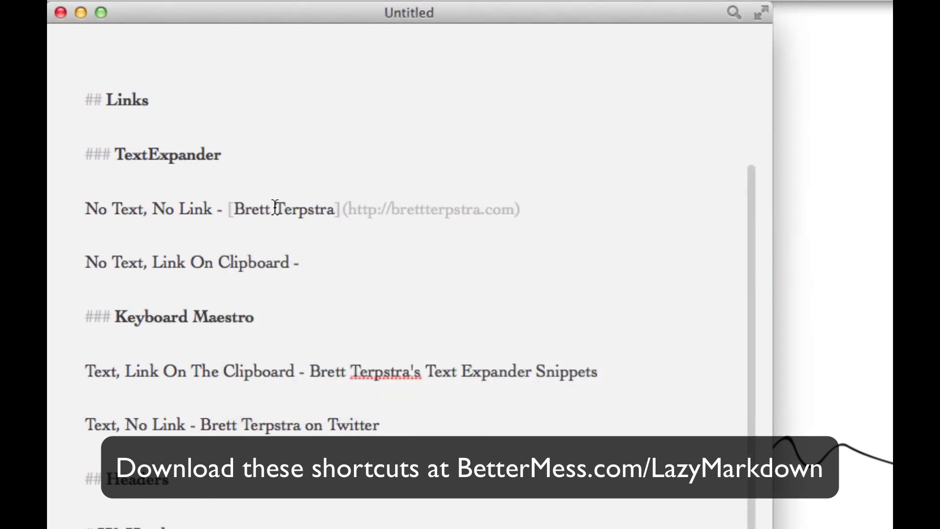
pyautogui.click(332, 263)
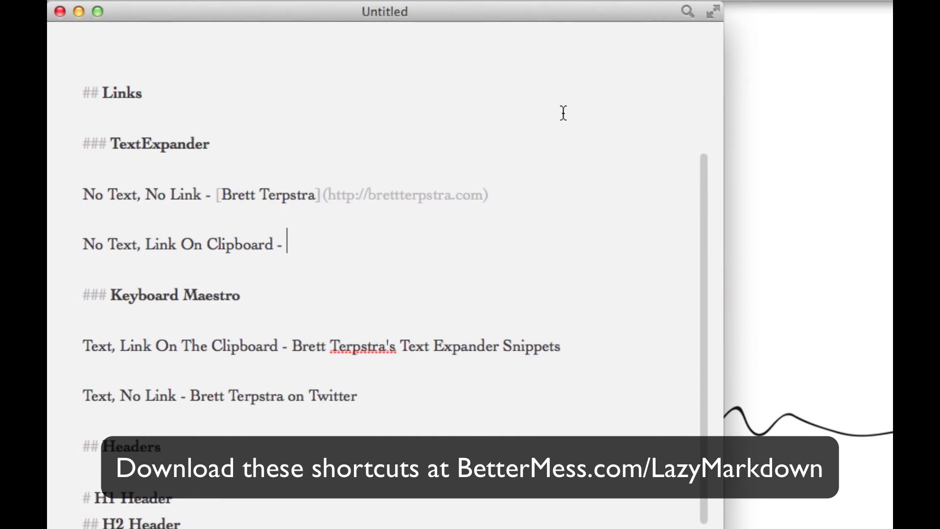
# Insert a clipboard link named after the developer's Text Expander Tools with the snippet.
pyautogui.write('mc')
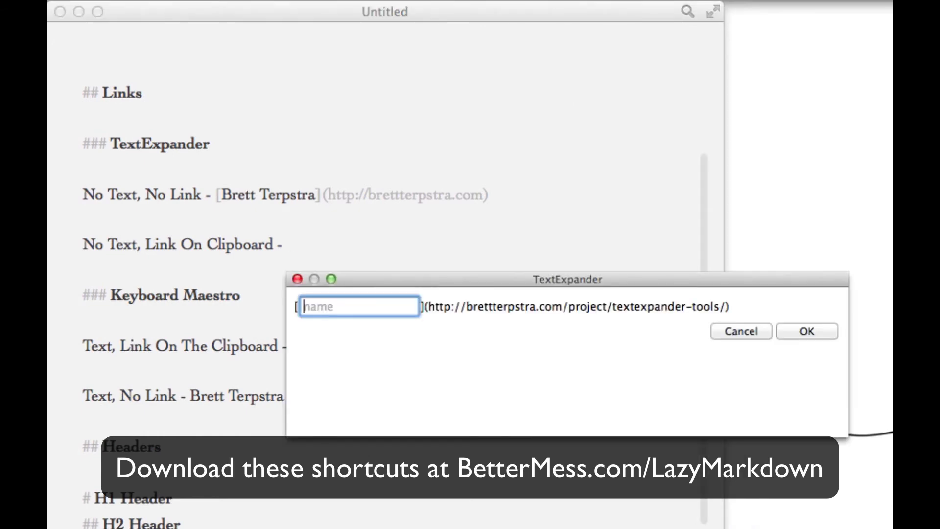
pyautogui.write('Brett Terpstar')
pyautogui.press('BackSpace')
pyautogui.press('BackSpace')
pyautogui.write("ra's ")
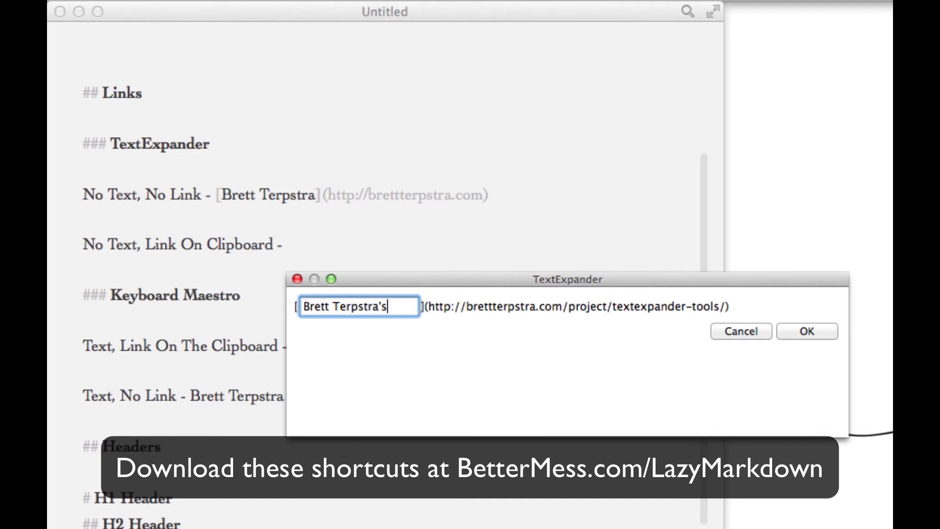
pyautogui.write('Text Expand')
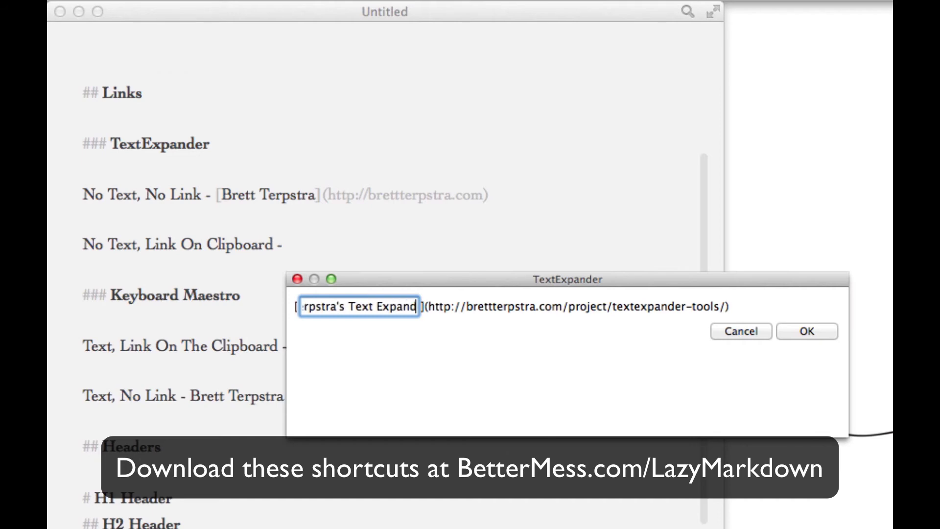
pyautogui.write('er Tools')
pyautogui.press('Return')
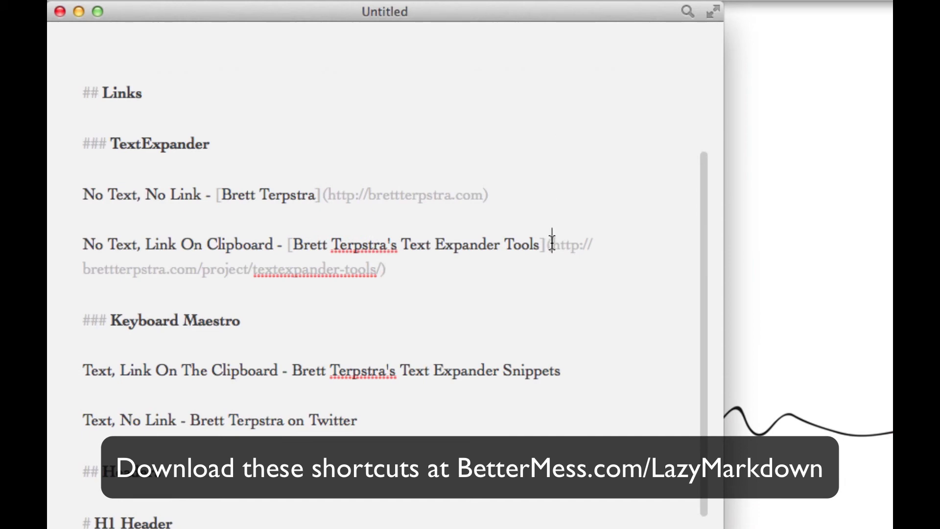
pyautogui.moveTo(552, 243); pyautogui.dragTo(379, 264)
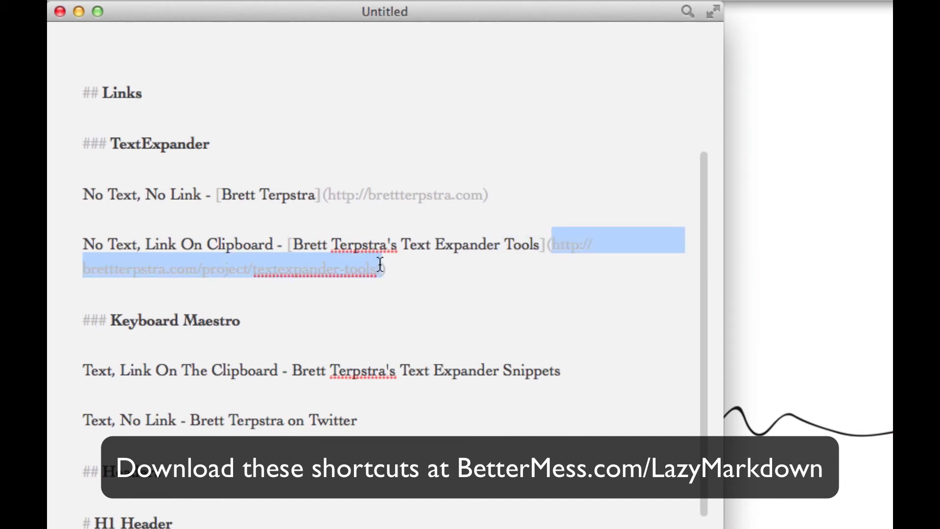
pyautogui.click(354, 298)
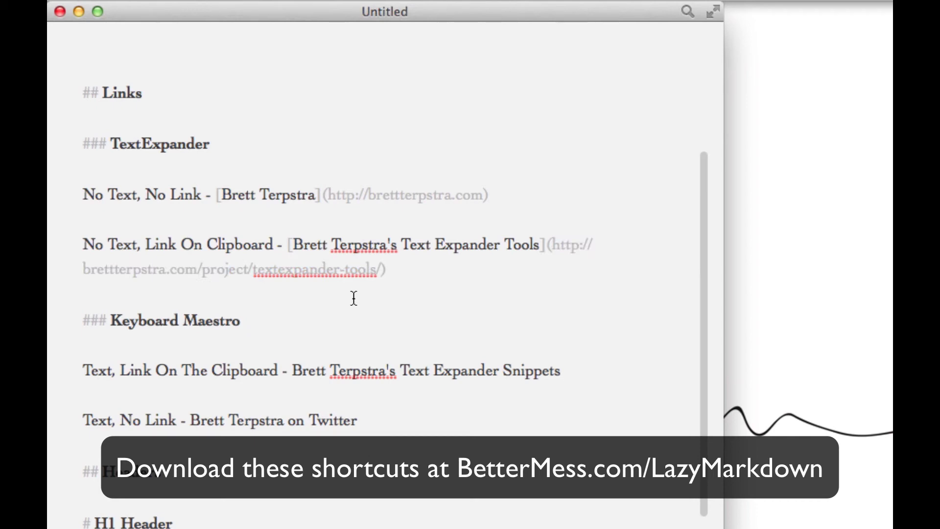
# Wrap the Text Expander Snippets text in a Markdown link to the clipboard URL.
pyautogui.scroll(-5, 339, 340)
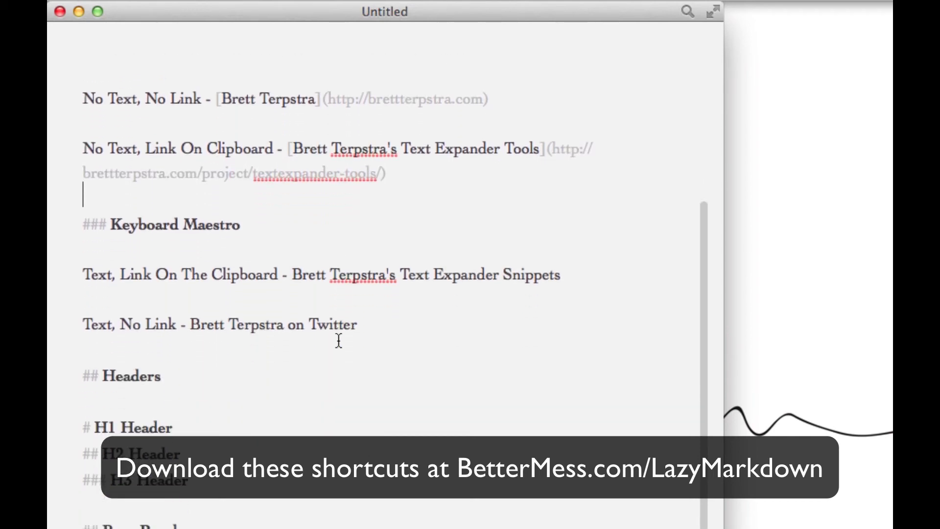
pyautogui.scroll(-8, 338, 340)
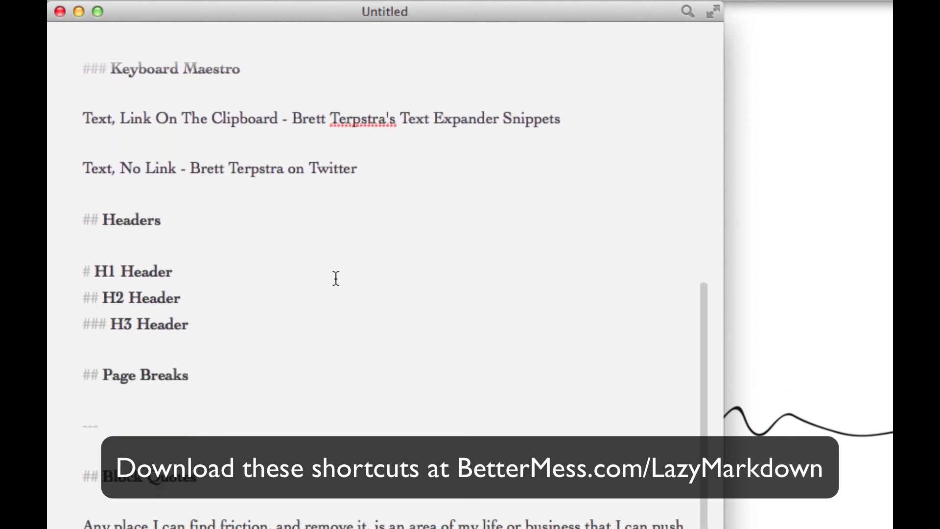
pyautogui.moveTo(292, 111); pyautogui.dragTo(561, 118)
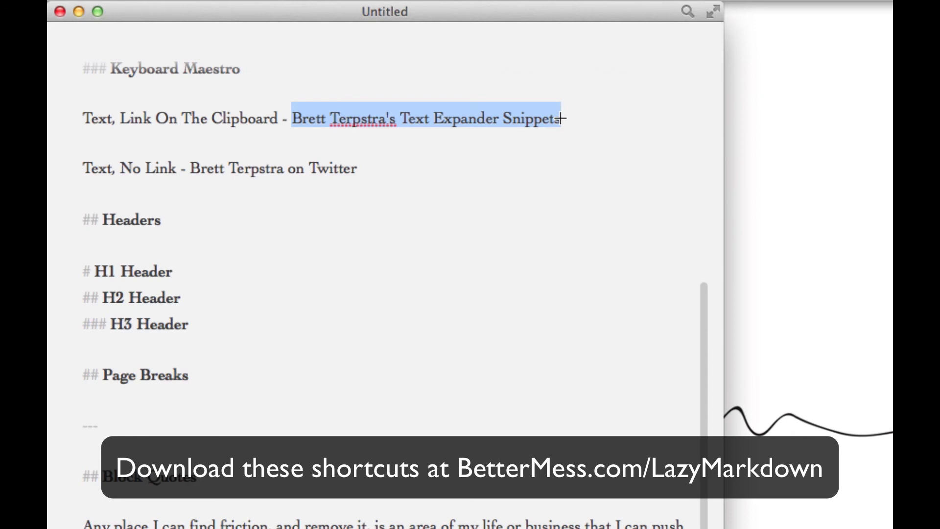
pyautogui.press('super+k')
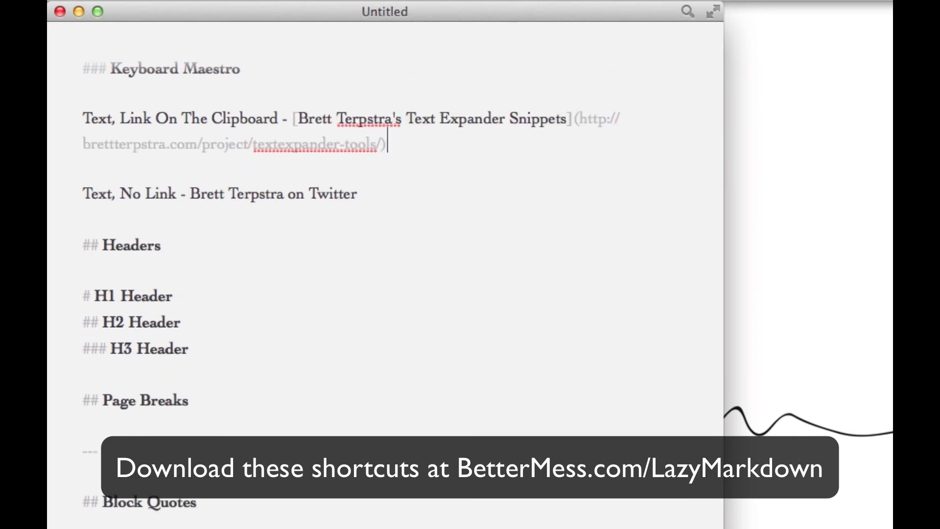
pyautogui.click(191, 194)
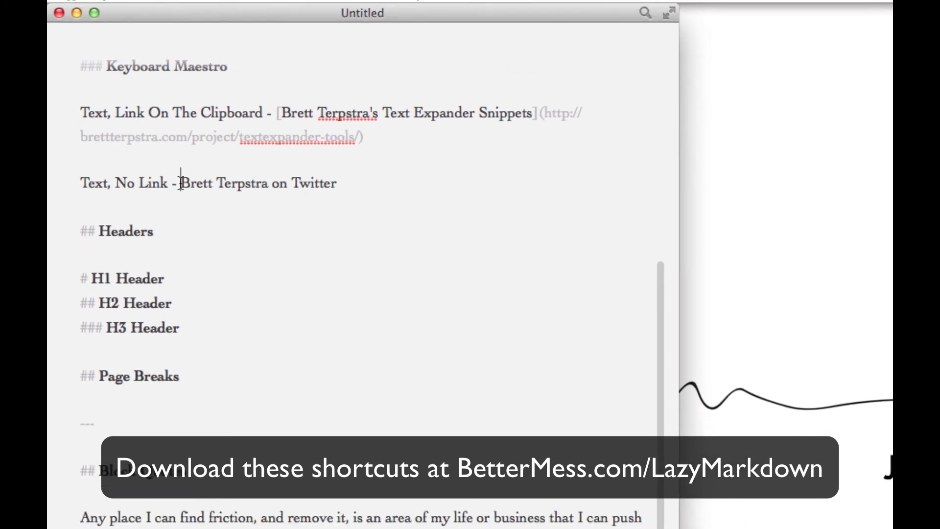
# Link the selected on-Twitter text to the author's Twitter profile URL via the macro.
pyautogui.moveTo(181, 182); pyautogui.dragTo(336, 182)
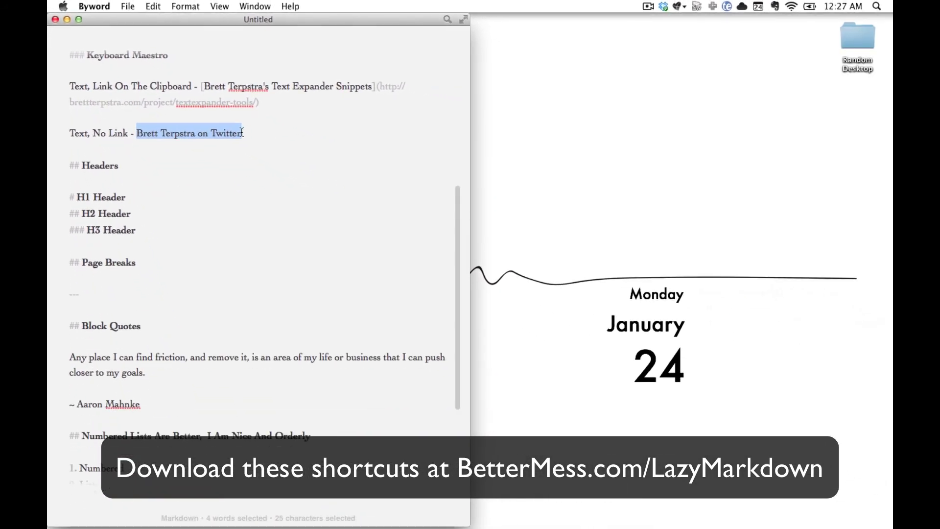
pyautogui.press('ctrl+alt+super+l')
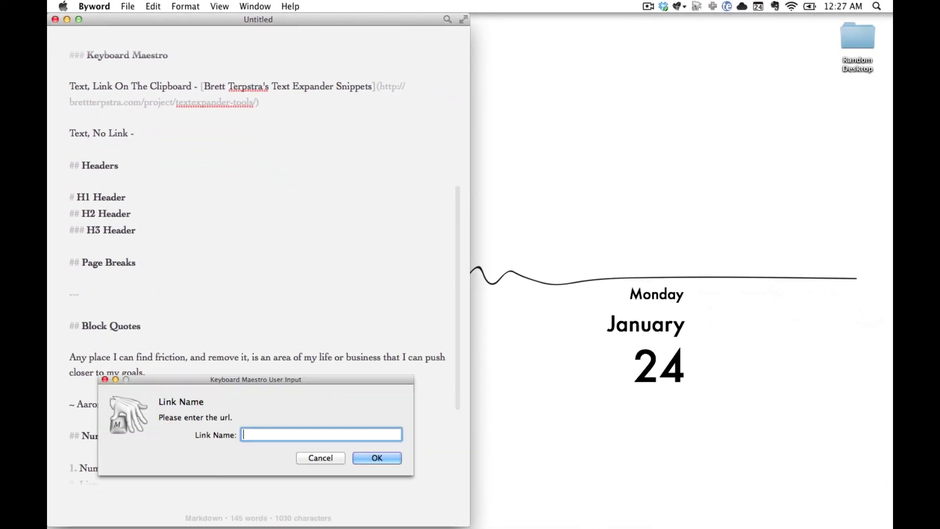
pyautogui.write('http://twitter.com/ttscoff')
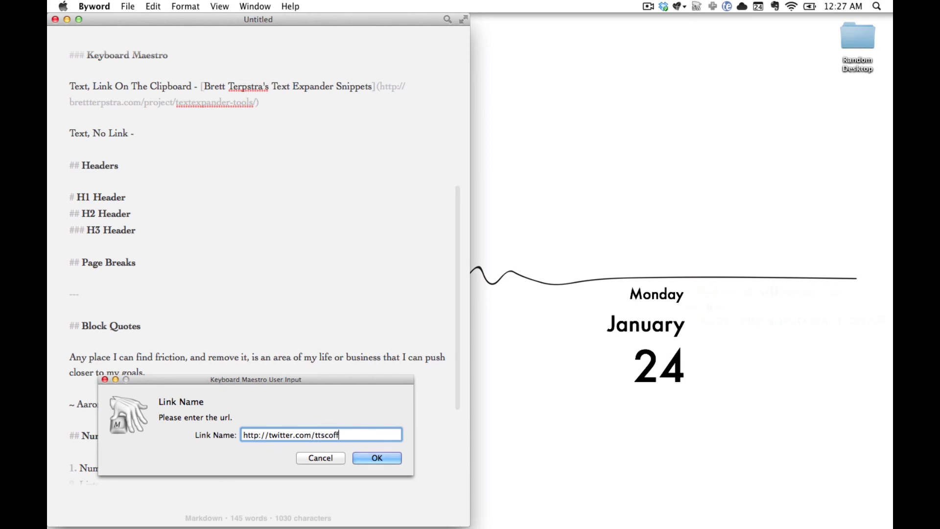
pyautogui.press('Return')
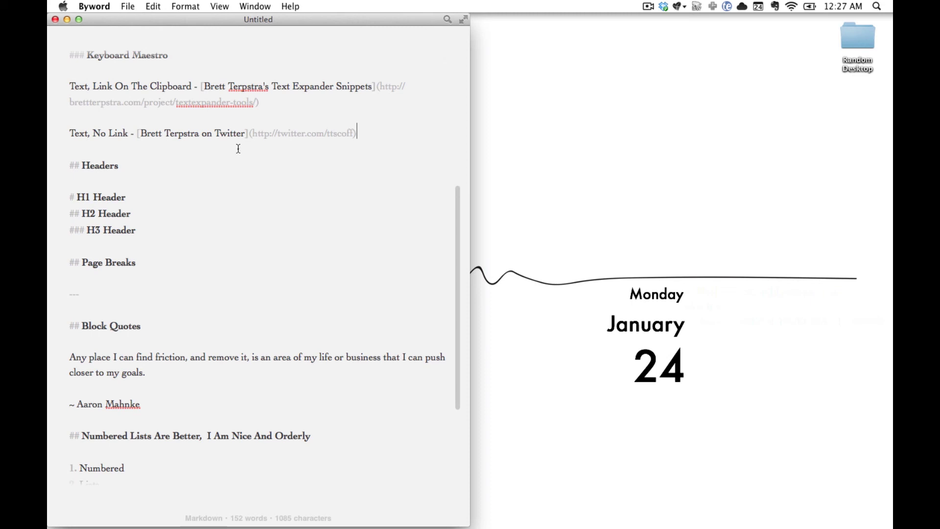
# Format the friction quotation and its attribution lines as a Markdown block quote.
pyautogui.scroll(-5, 238, 148)
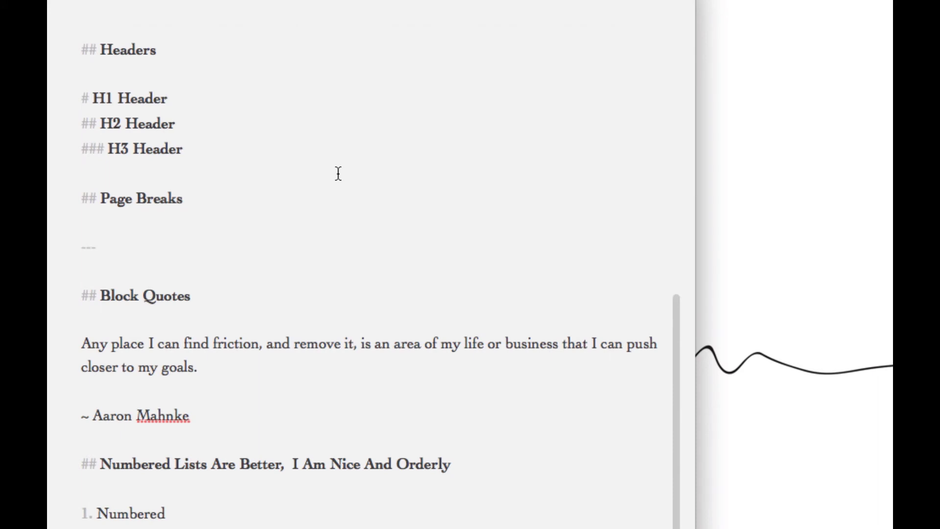
pyautogui.scroll(-4, 338, 173)
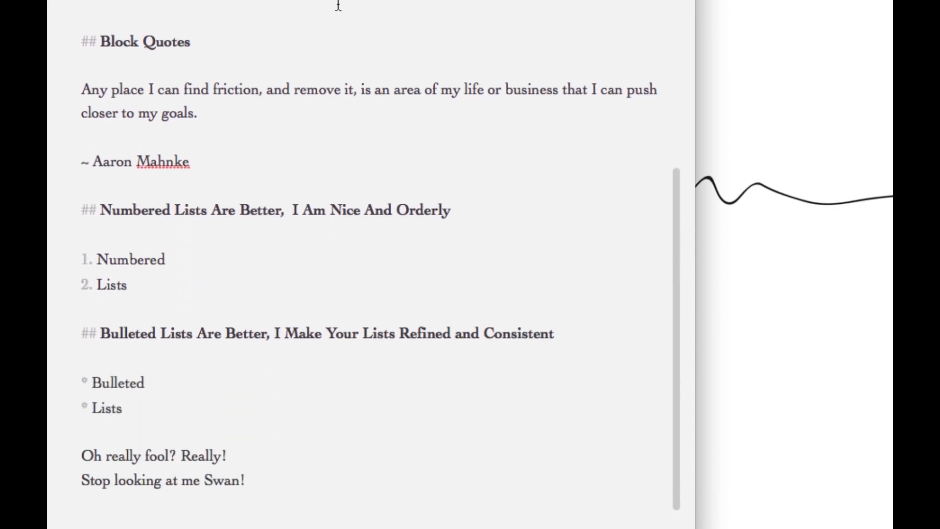
pyautogui.click(82, 89)
pyautogui.moveTo(82, 89); pyautogui.dragTo(204, 157)
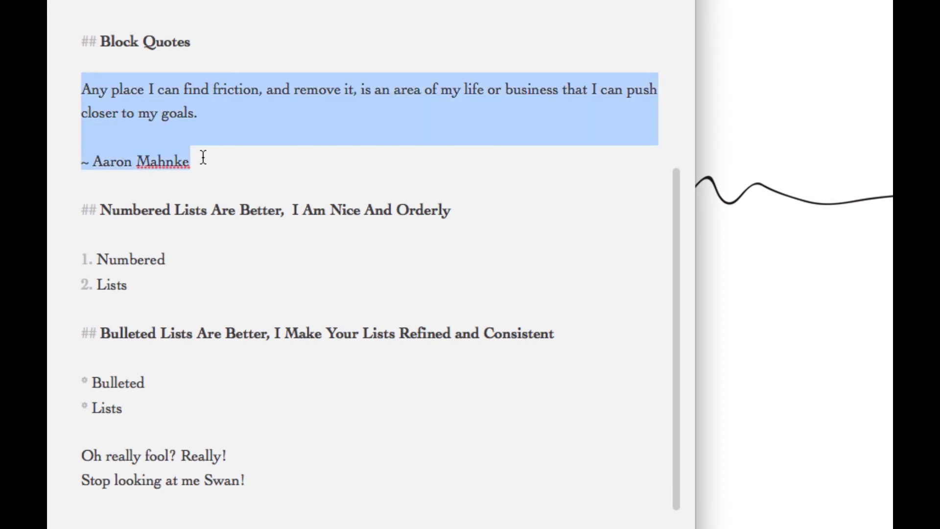
pyautogui.press('super+apostrophe')
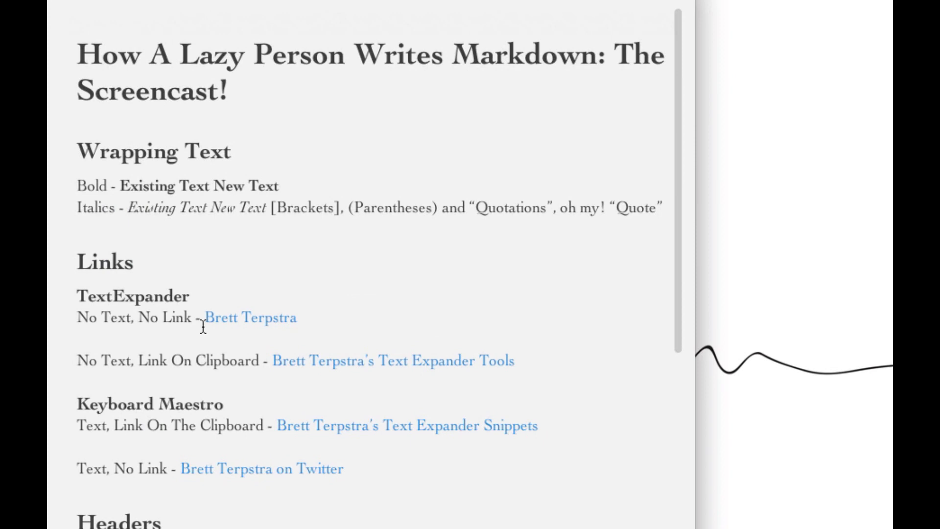
# Review the rendered preview to the bottom, then close it and return to the source's top.
pyautogui.scroll(-5, 203, 327)
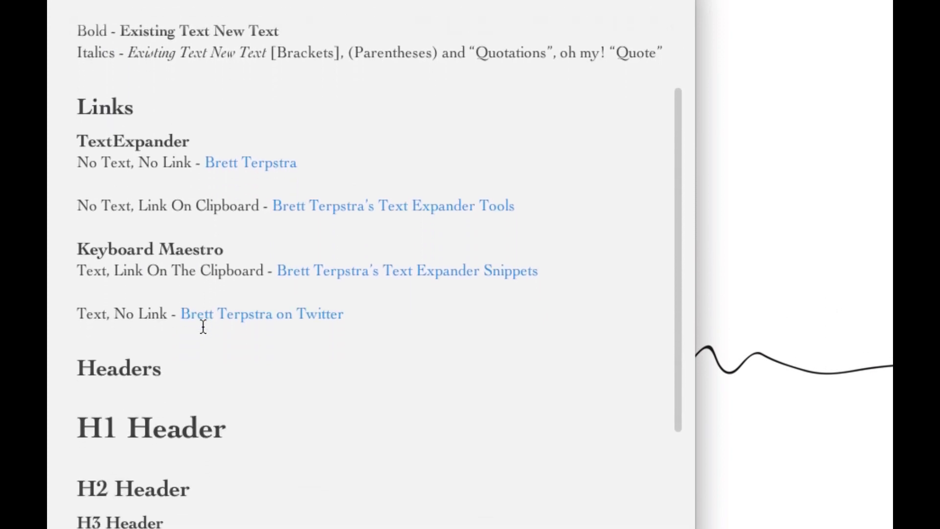
pyautogui.scroll(-3, 203, 327)
pyautogui.scroll(-2, 203, 327)
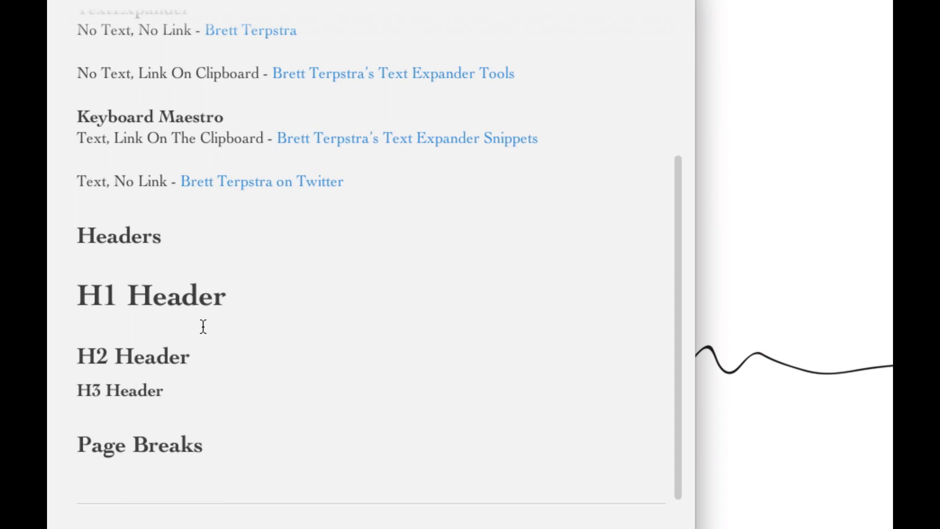
pyautogui.scroll(-8, 203, 327)
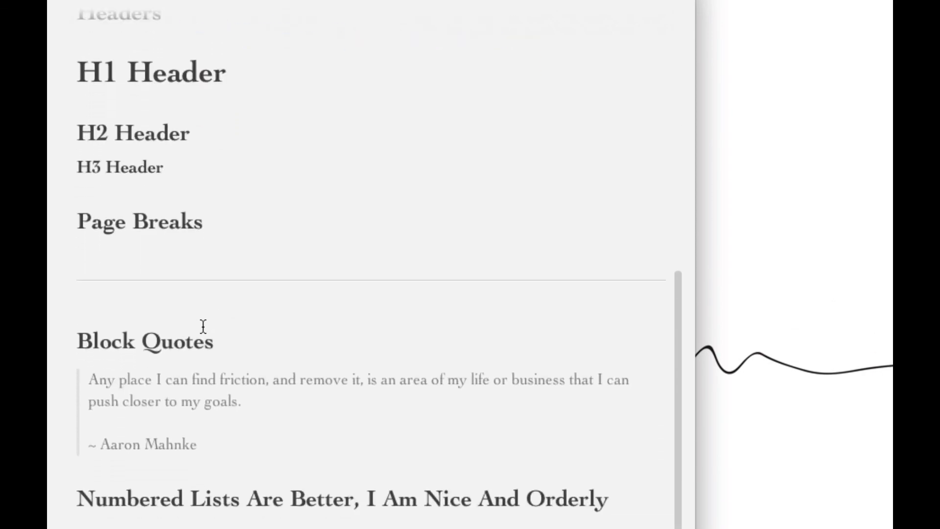
pyautogui.scroll(-7, 203, 327)
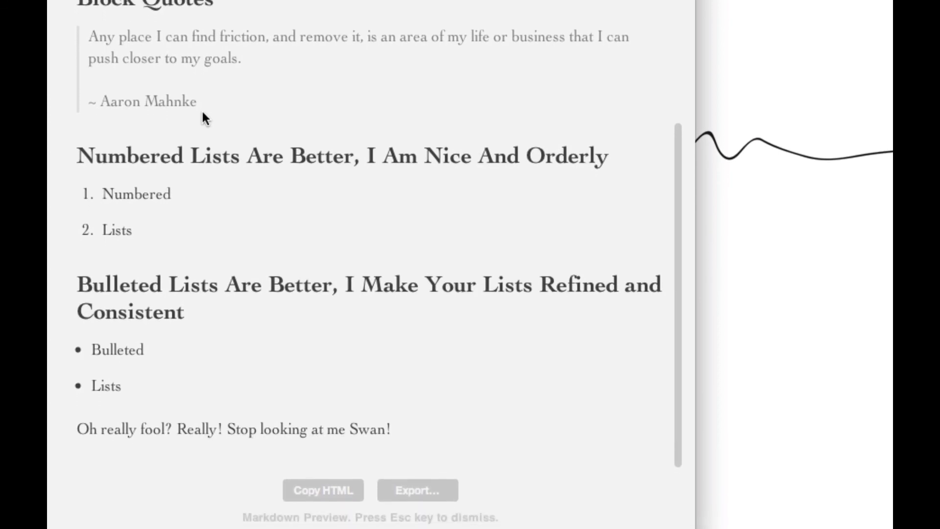
pyautogui.click(327, 485)
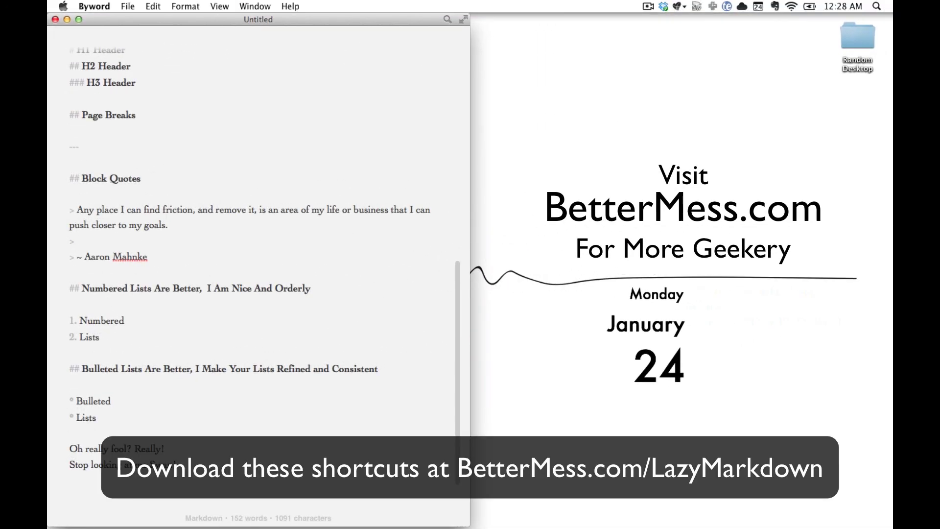
pyautogui.scroll(20, 260, 269)
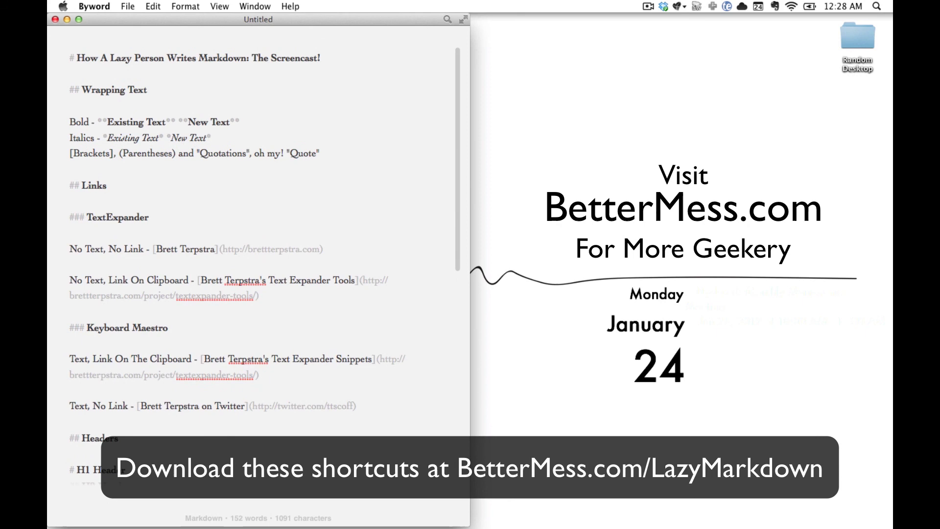